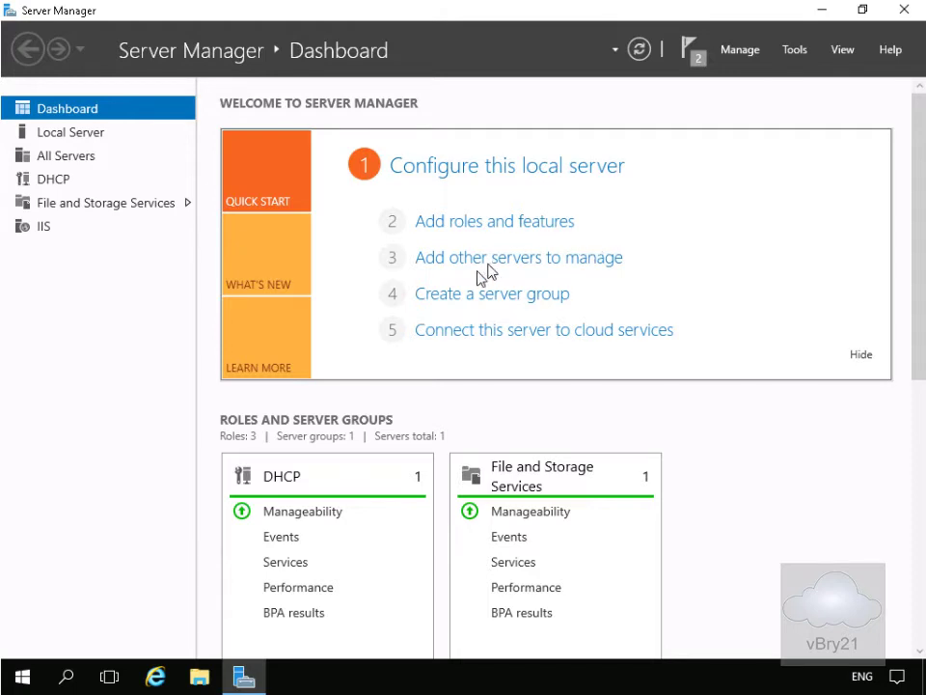
# Launch the DHCP console maximized and expand lon-svr1.adatum.com's IPv4 node, which shows no scope
pyautogui.click(806, 54)
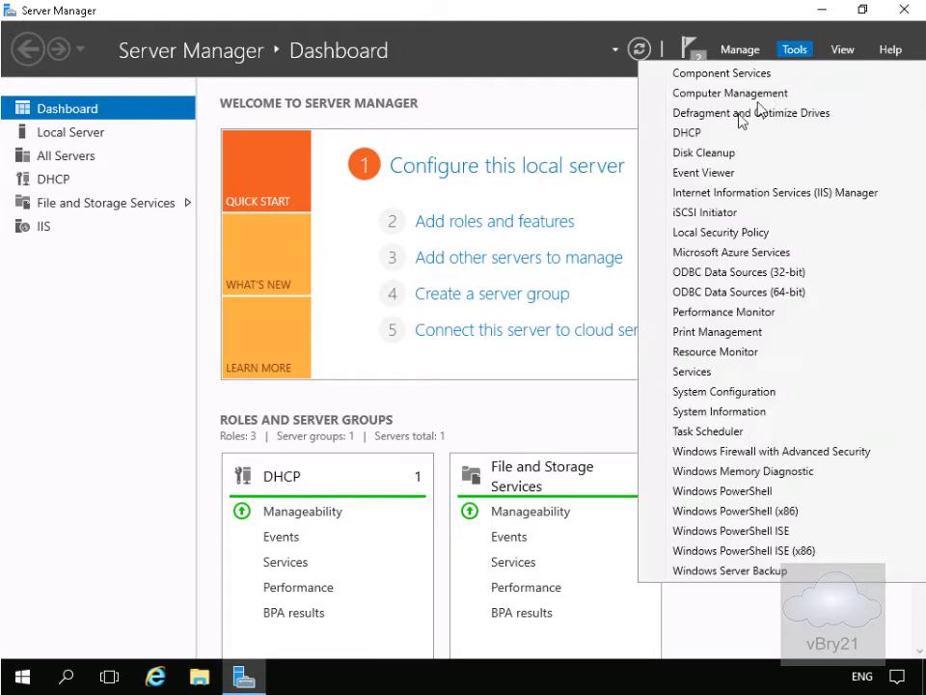
pyautogui.click(688, 134)
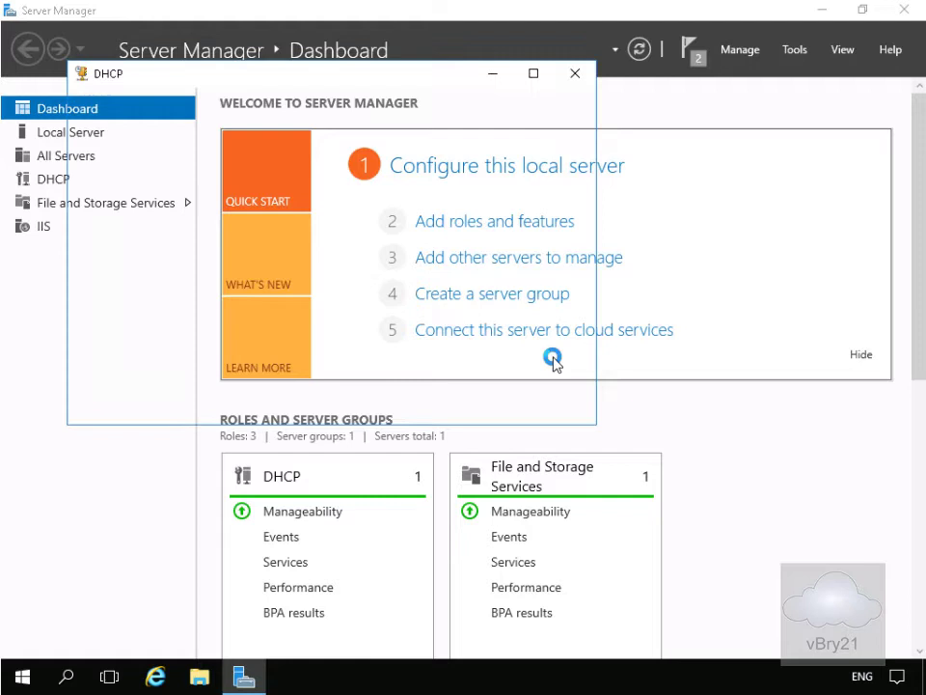
pyautogui.click(532, 74)
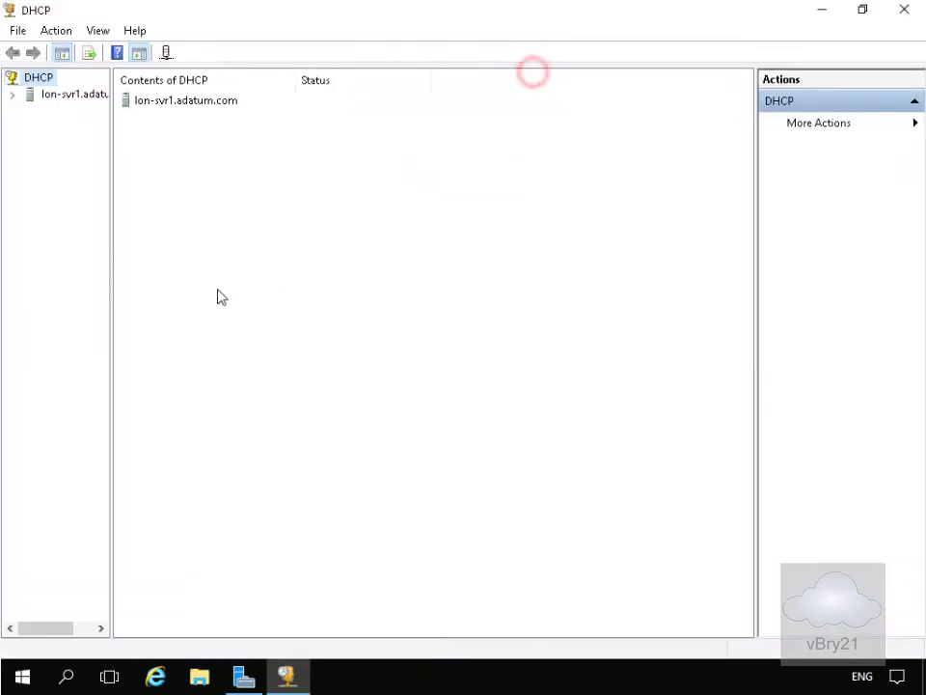
pyautogui.click(12, 94)
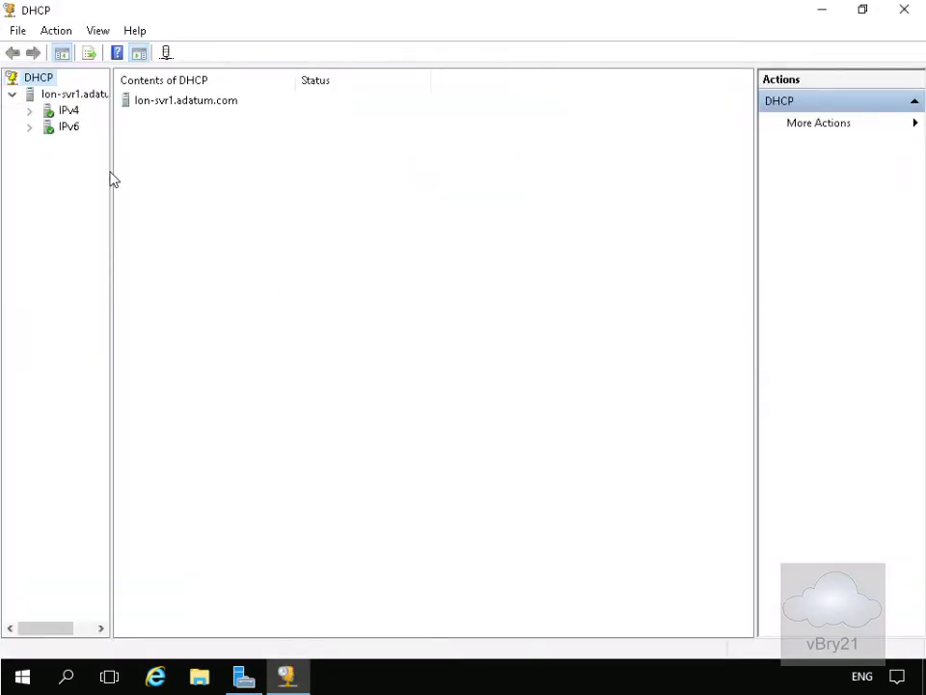
pyautogui.moveTo(112, 171); pyautogui.dragTo(144, 184)
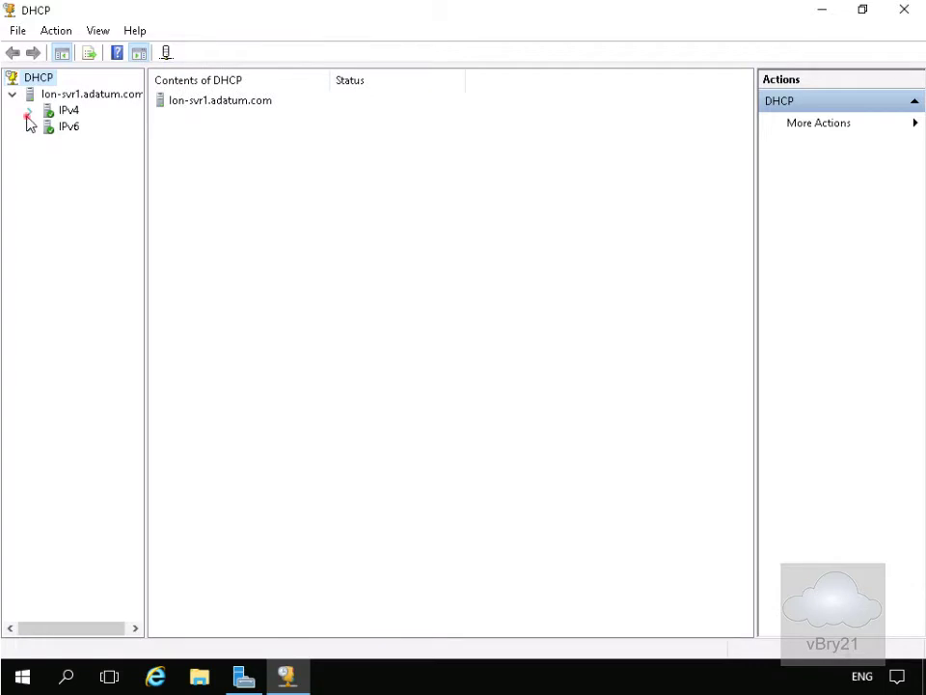
pyautogui.click(29, 110)
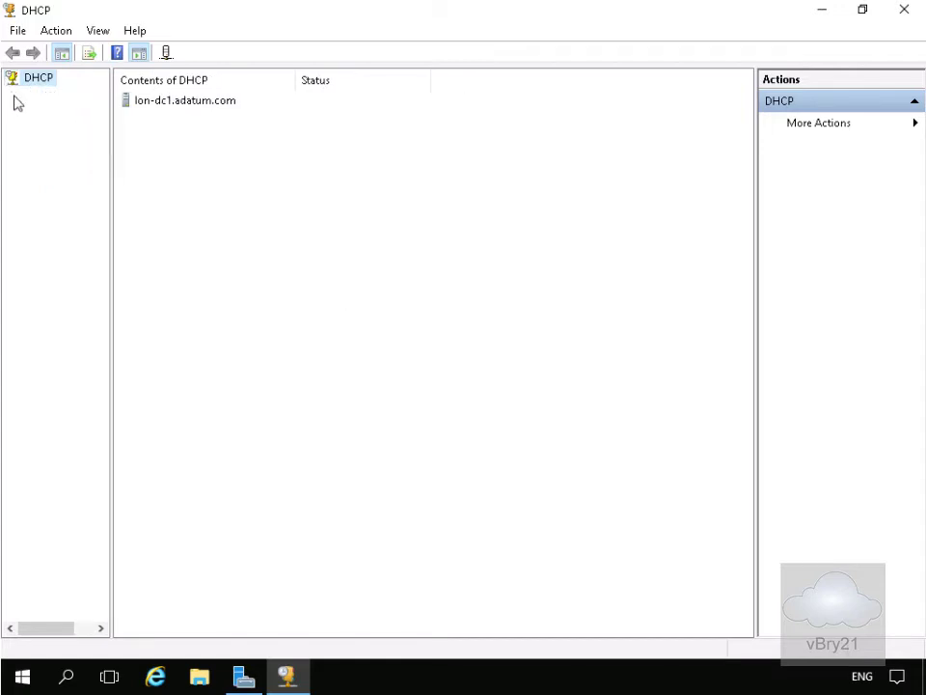
# Expand lon-dc1.adatum.com and select its IPv4 node to list Scope [172.16.0.0] Adatum
pyautogui.click(10, 94)
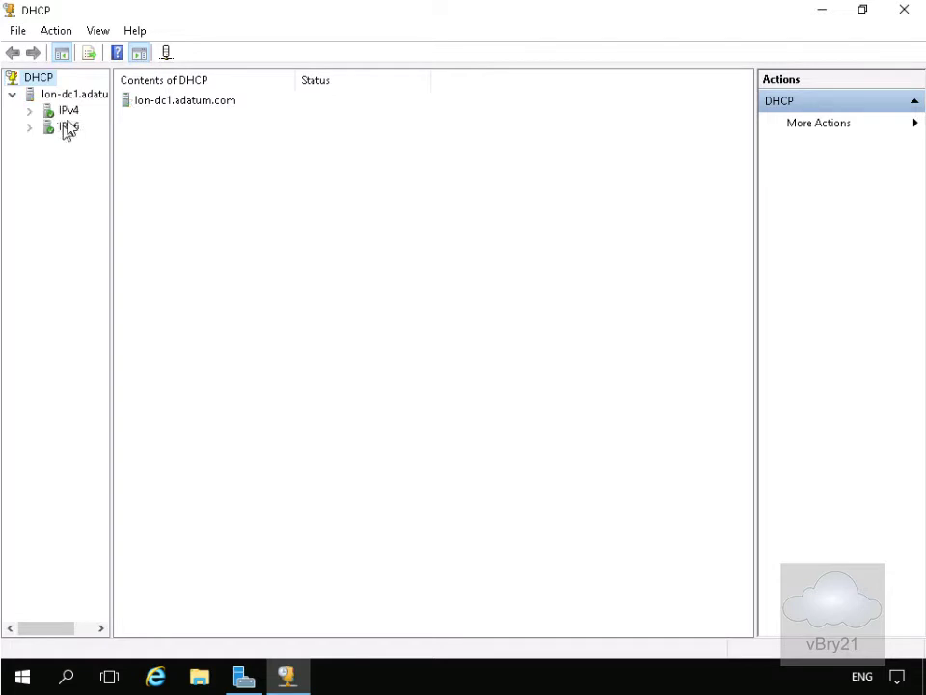
pyautogui.click(29, 113)
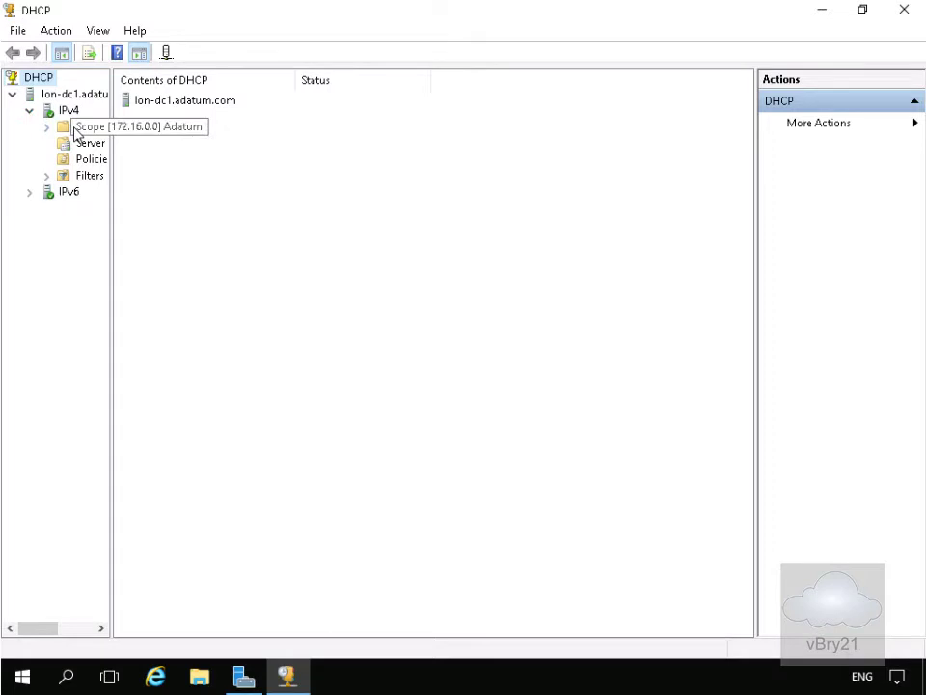
pyautogui.click(68, 110)
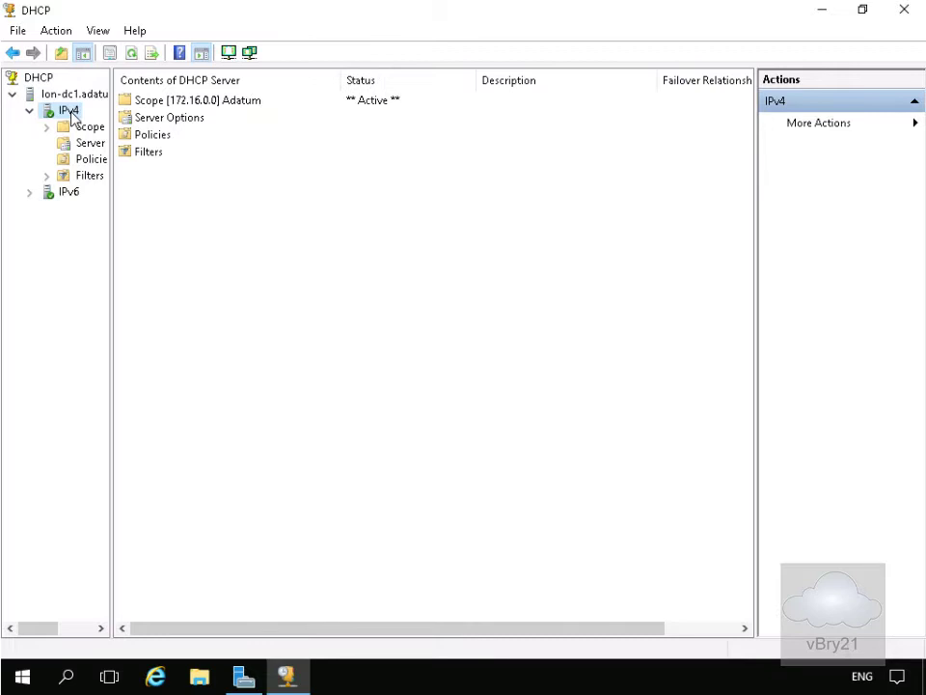
# Start the Configure Failover wizard on lon-dc1's IPv4 for scope 172.16.0.0
pyautogui.rightClick(69, 112)
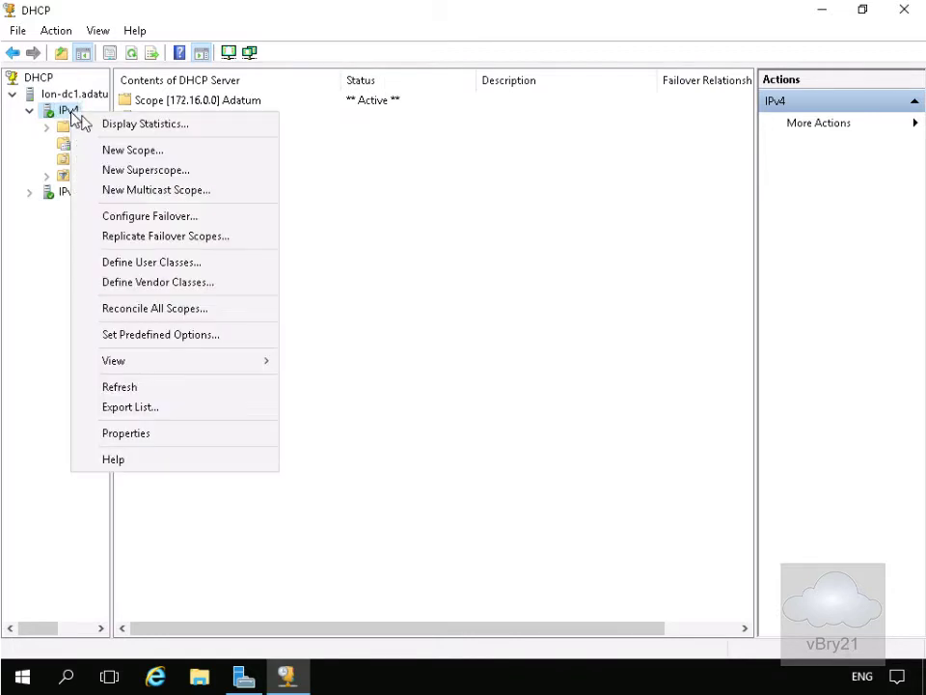
pyautogui.click(122, 212)
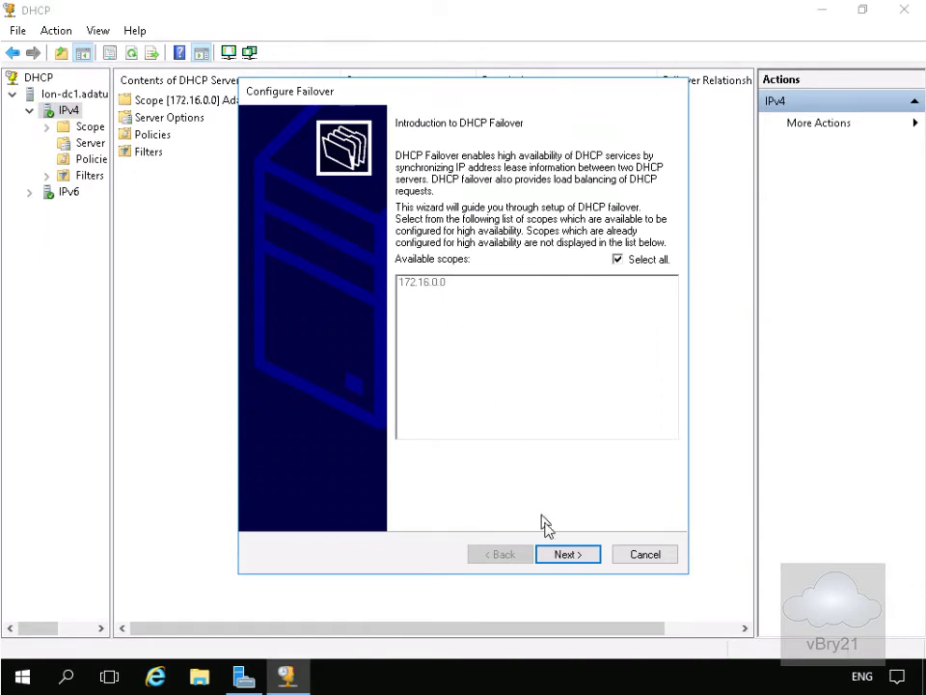
pyautogui.click(556, 556)
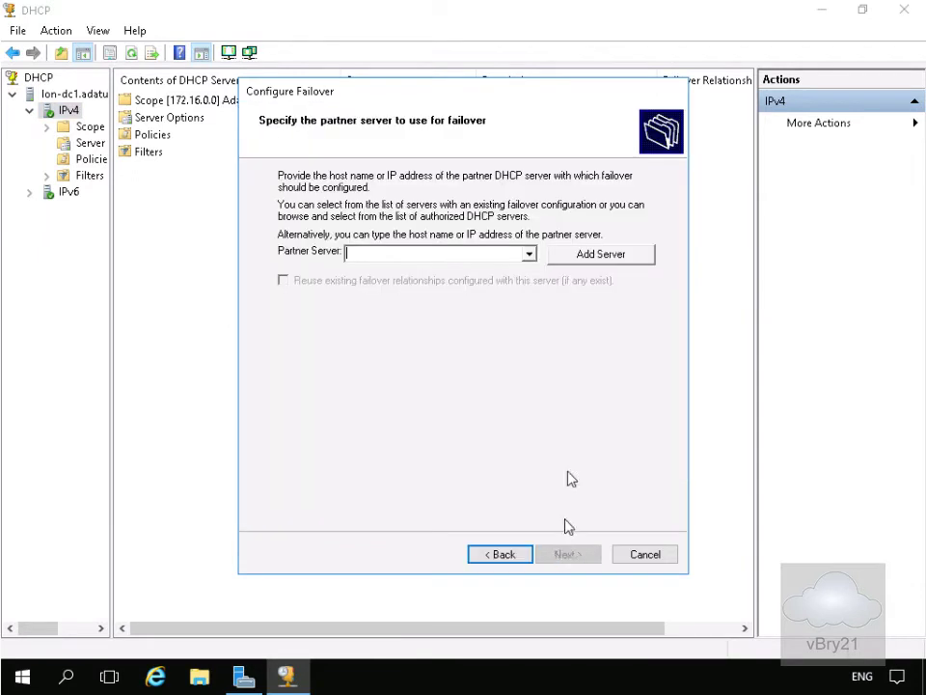
# Choose the authorized DHCP server lon-svr1 (172.16.0.11) as the failover partner
pyautogui.click(500, 256)
pyautogui.write('172.')
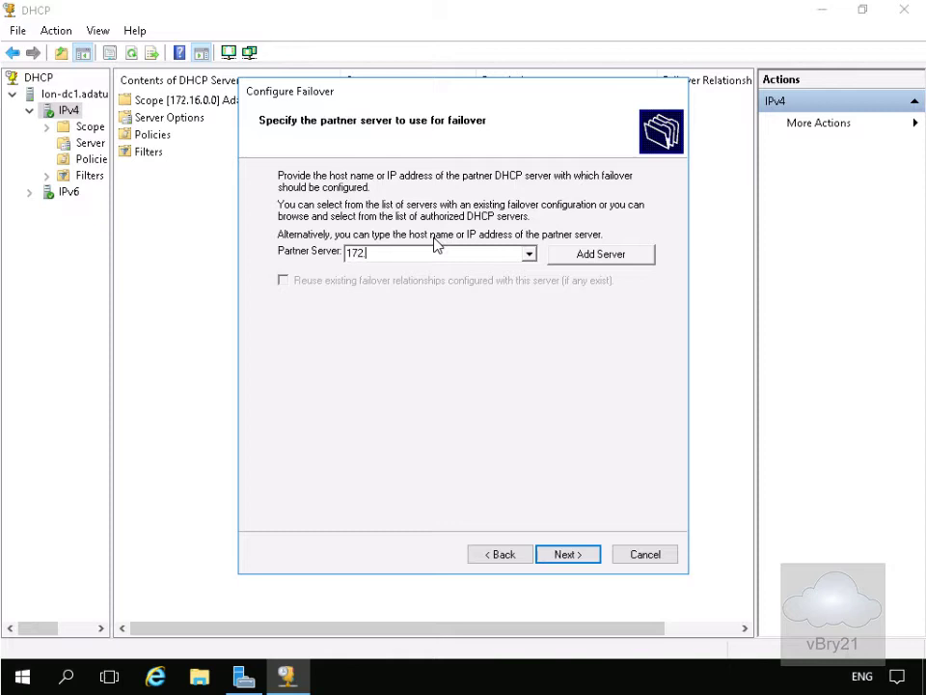
pyautogui.write('16.0.11')
pyautogui.click(557, 253)
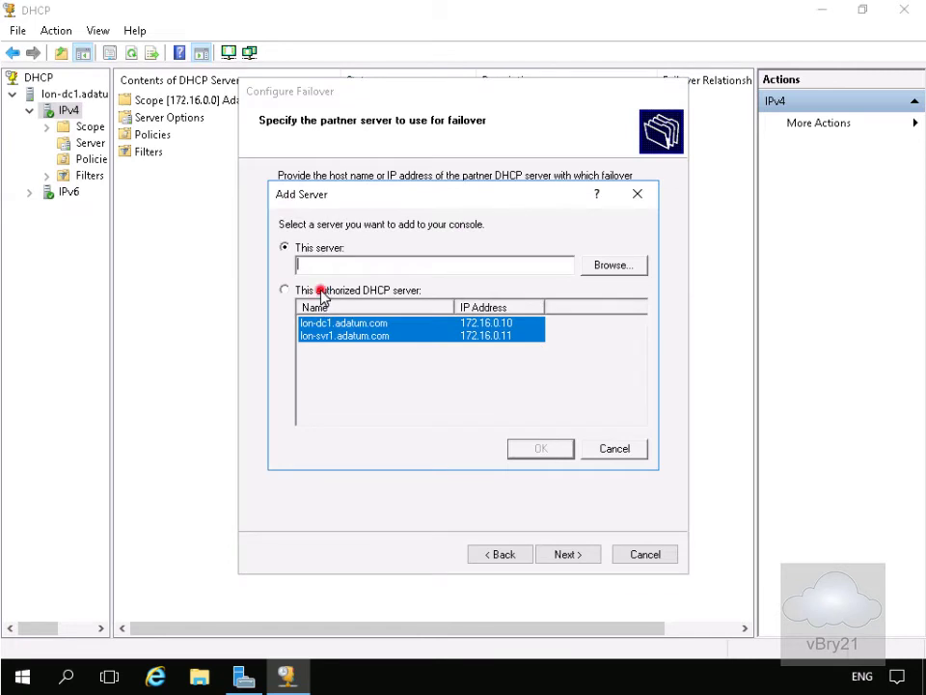
pyautogui.click(320, 291)
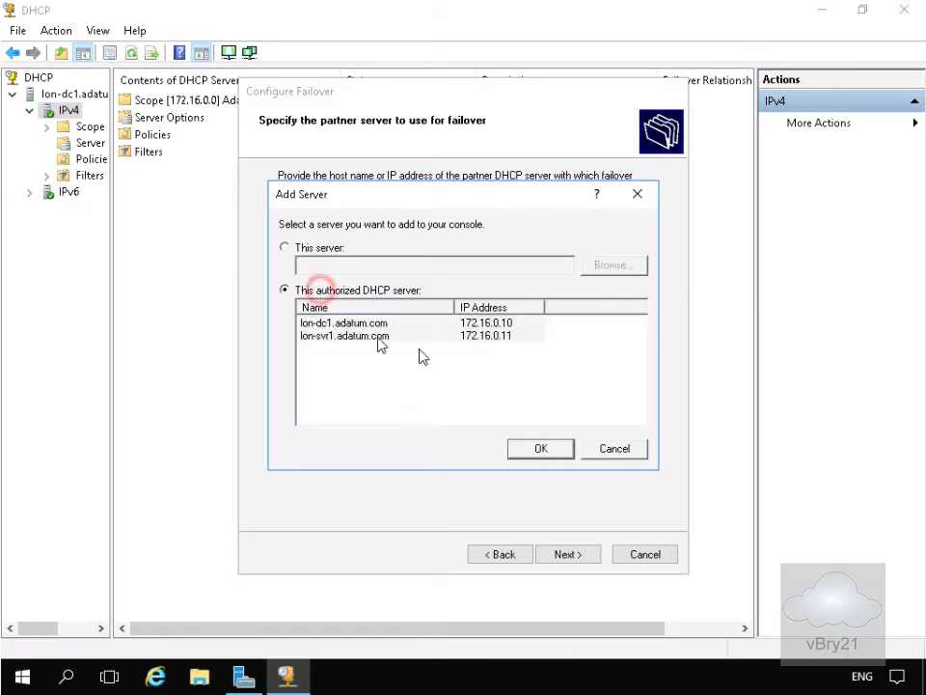
pyautogui.click(531, 450)
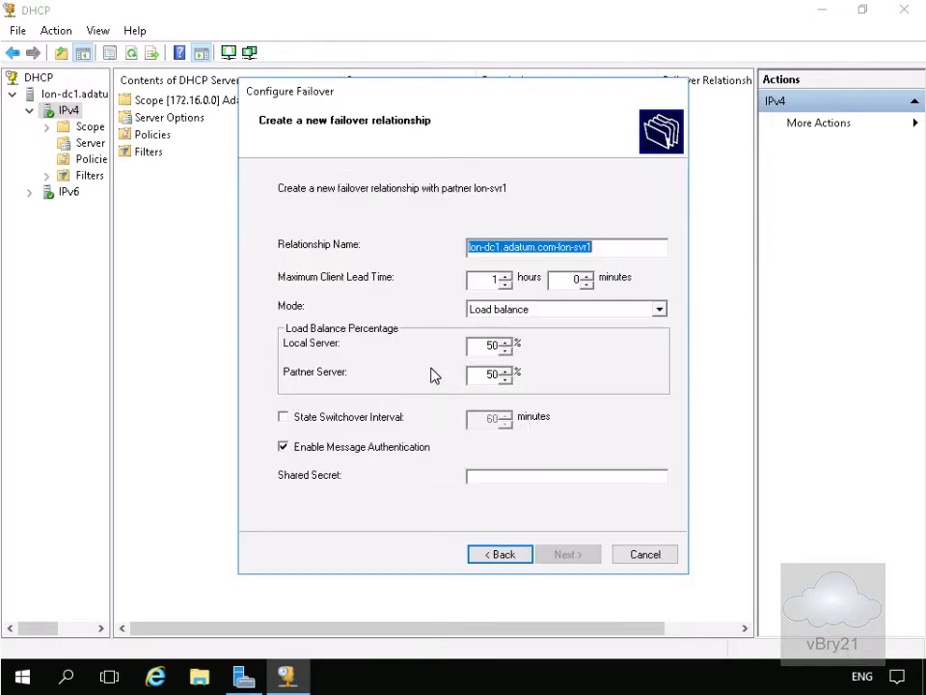
# Rename the failover relationship to Adatum
pyautogui.click(602, 247)
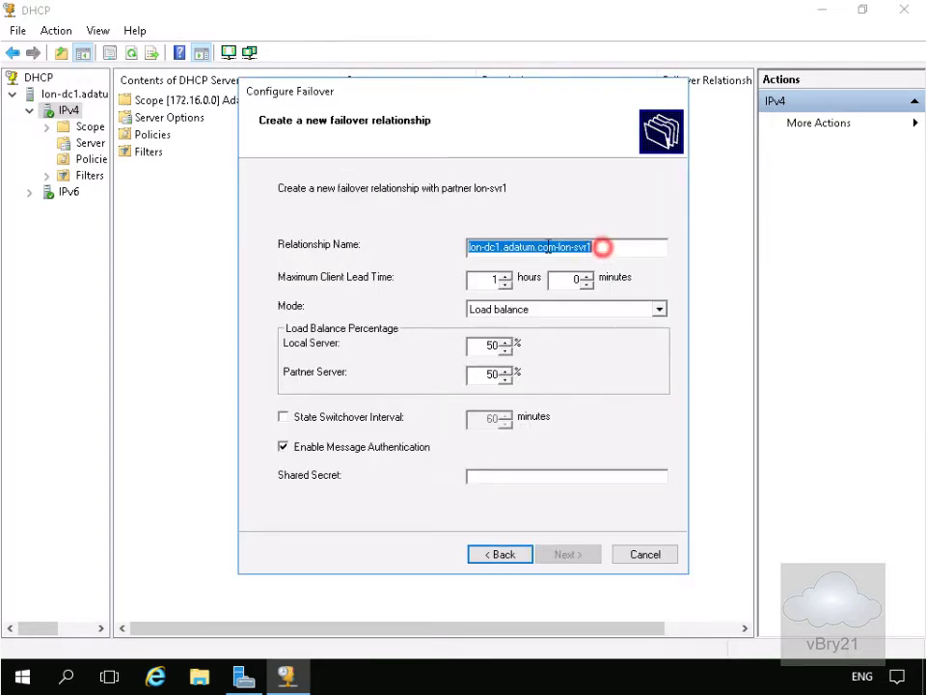
pyautogui.moveTo(602, 247); pyautogui.dragTo(460, 244)
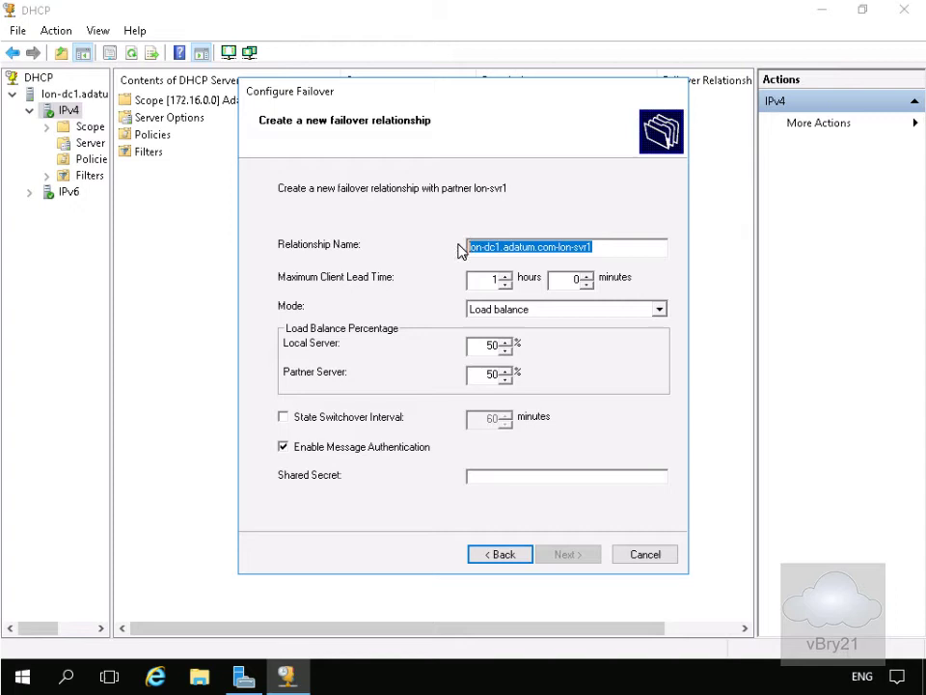
pyautogui.write('Adatum')
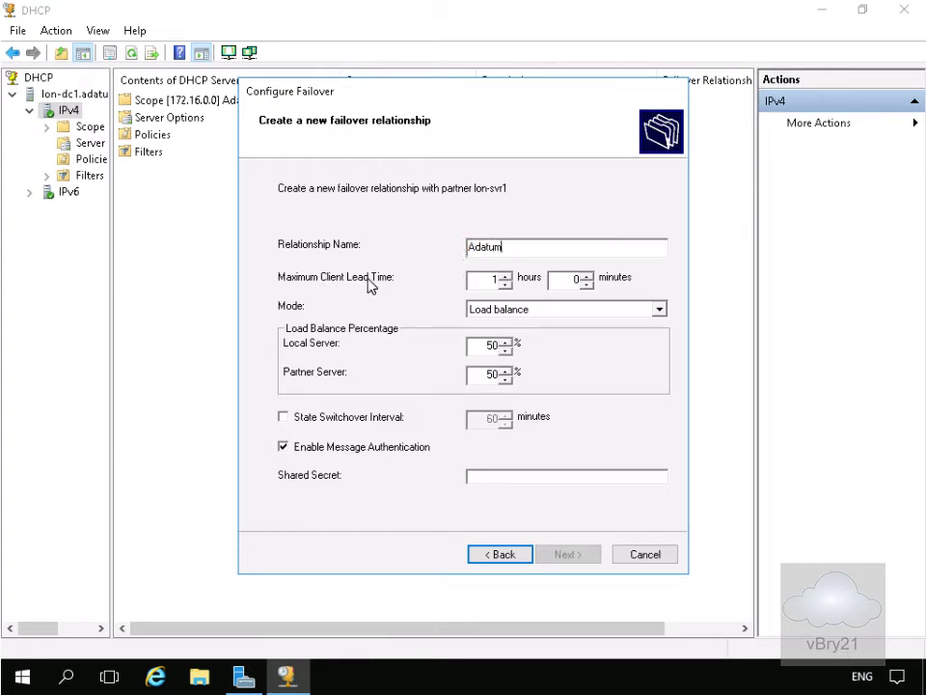
# Set maximum client lead time to 0 hours 15 minutes and keep Load balance mode
pyautogui.click(561, 280)
pyautogui.doubleClick(561, 280)
pyautogui.write('15')
pyautogui.click(488, 280)
pyautogui.doubleClick(487, 280)
pyautogui.write('0')
pyautogui.click(499, 313)
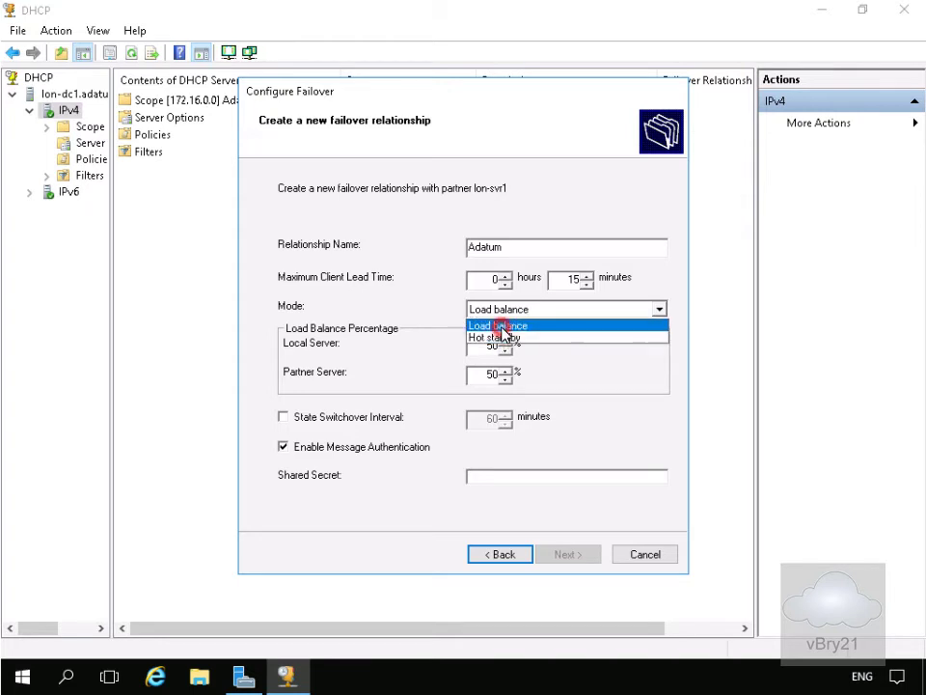
pyautogui.click(499, 326)
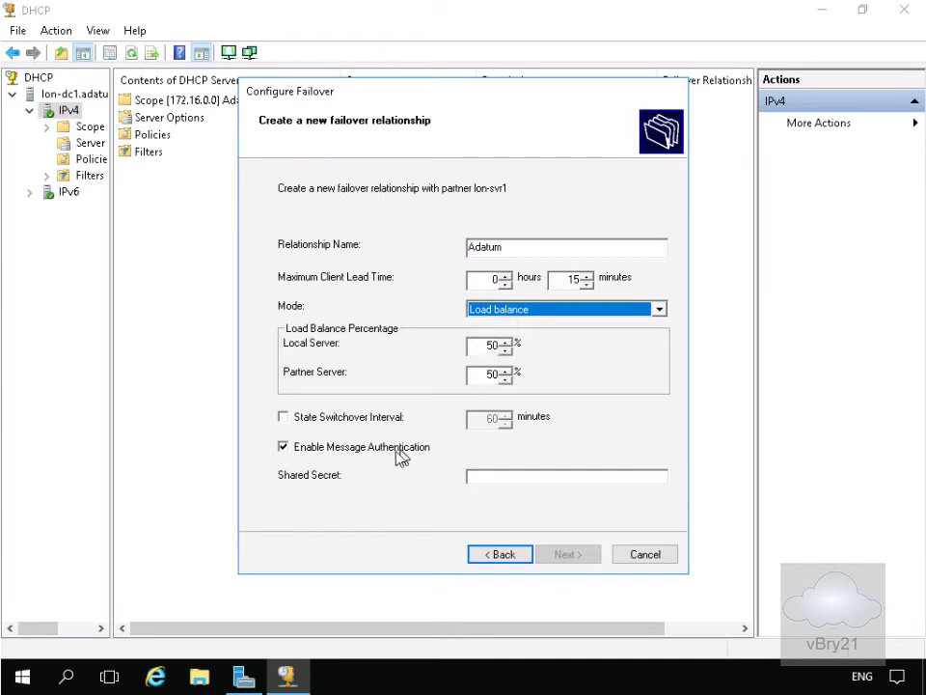
# Enable the 60-minute state switchover interval, enter the shared secret, and proceed to the summary
pyautogui.click(374, 416)
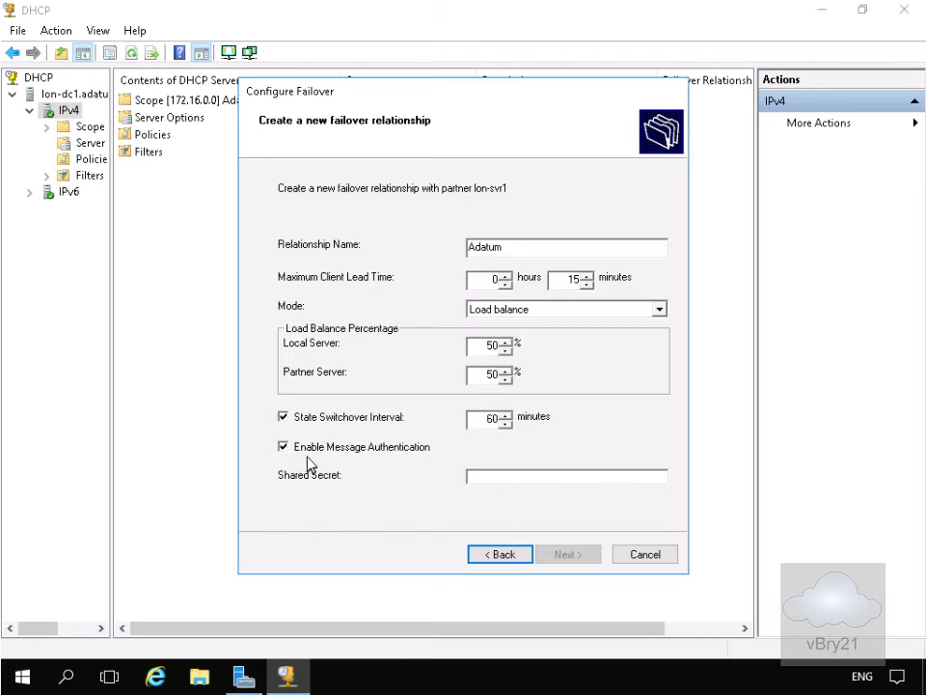
pyautogui.click(491, 478)
pyautogui.write('1a')
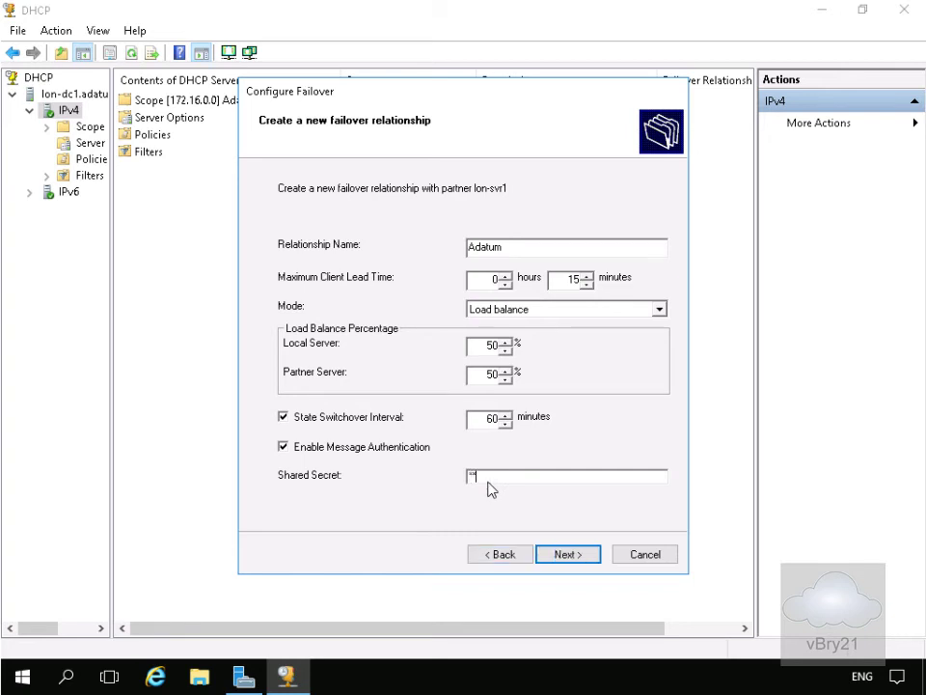
pyautogui.write('$$w0r')
pyautogui.click(570, 558)
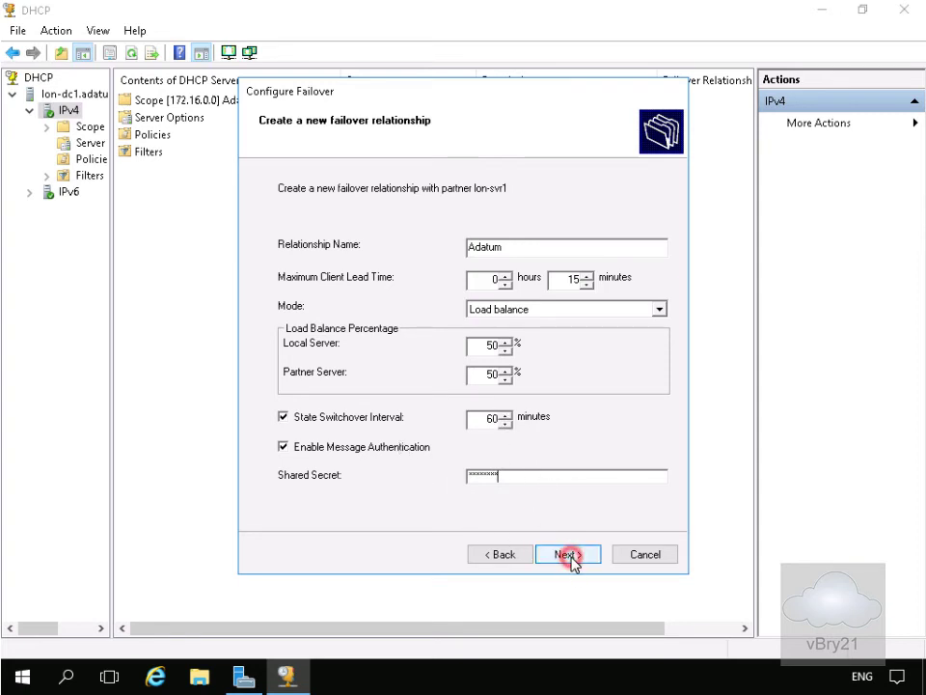
# Finish the Adatum failover setup, close the success report, and widen the tree pane
pyautogui.click(569, 558)
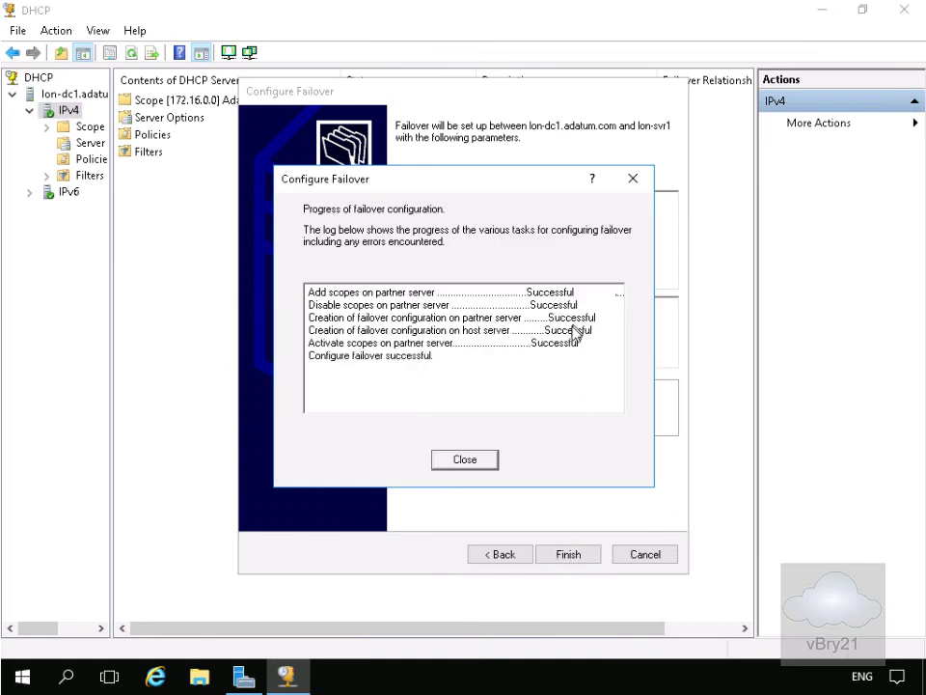
pyautogui.click(483, 465)
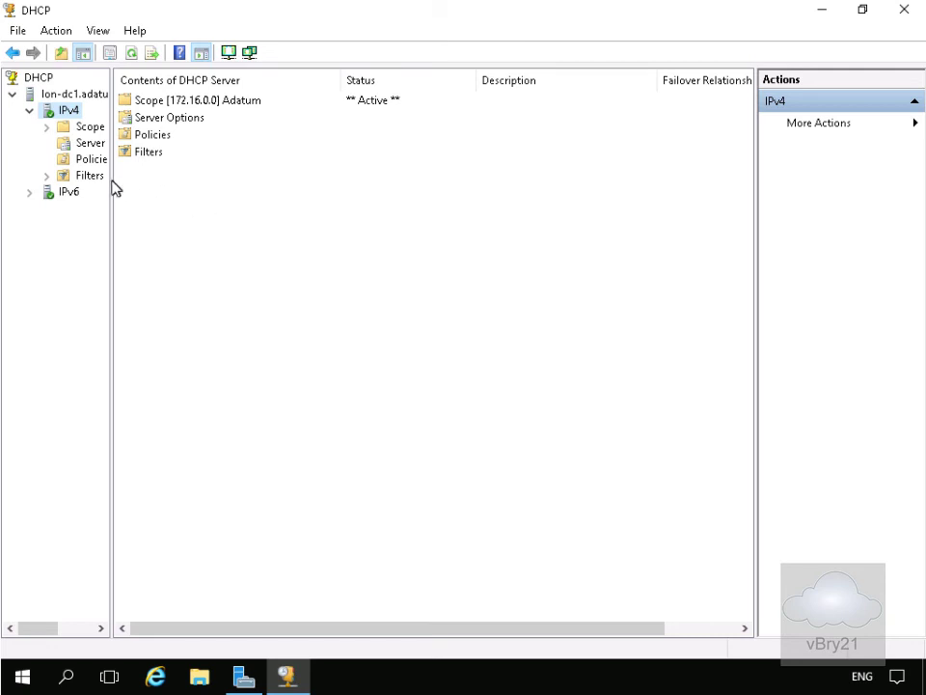
pyautogui.moveTo(112, 180)
pyautogui.mouseDown()
pyautogui.moveTo(180, 191)
pyautogui.moveTo(210, 182)
pyautogui.mouseUp()
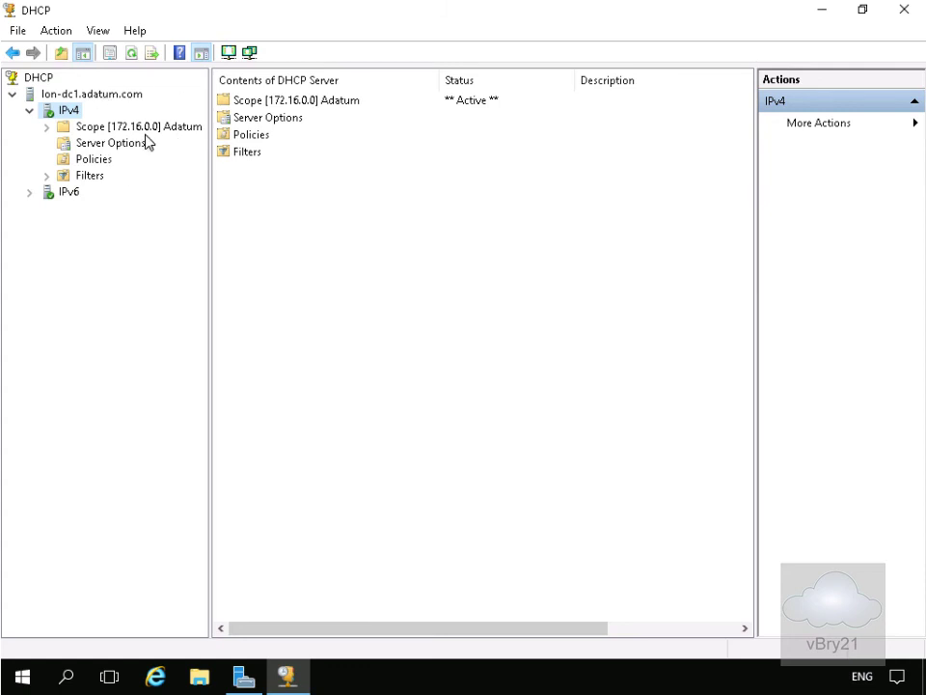
# Reopen the DHCP console and expand lon-svr1's IPv4 to confirm Scope [172.16.0.0] Adatum replicated
pyautogui.hotkey('alt', 'F4')
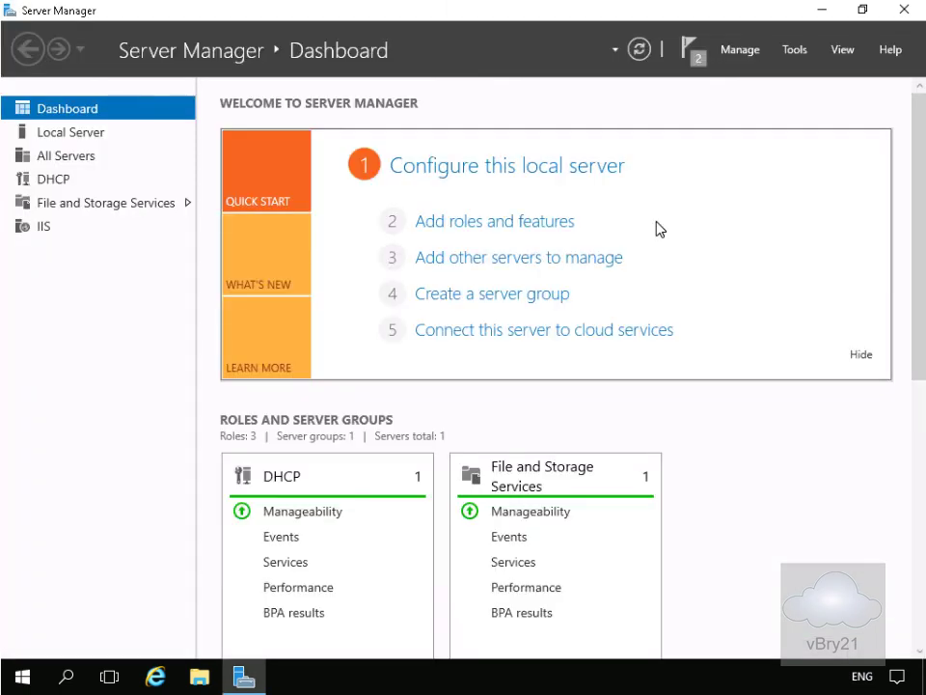
pyautogui.click(791, 52)
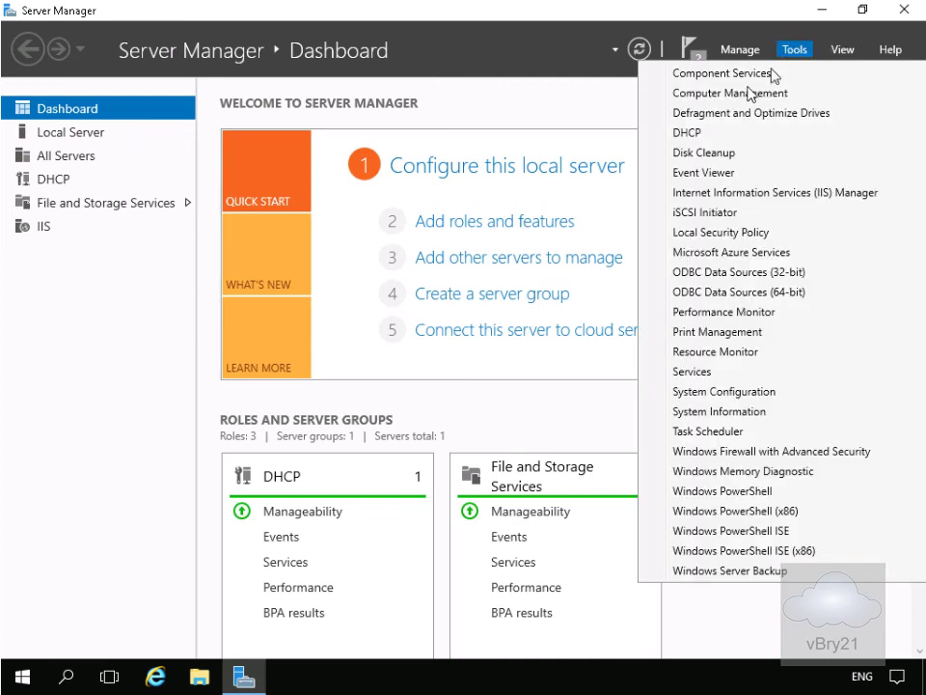
pyautogui.click(694, 134)
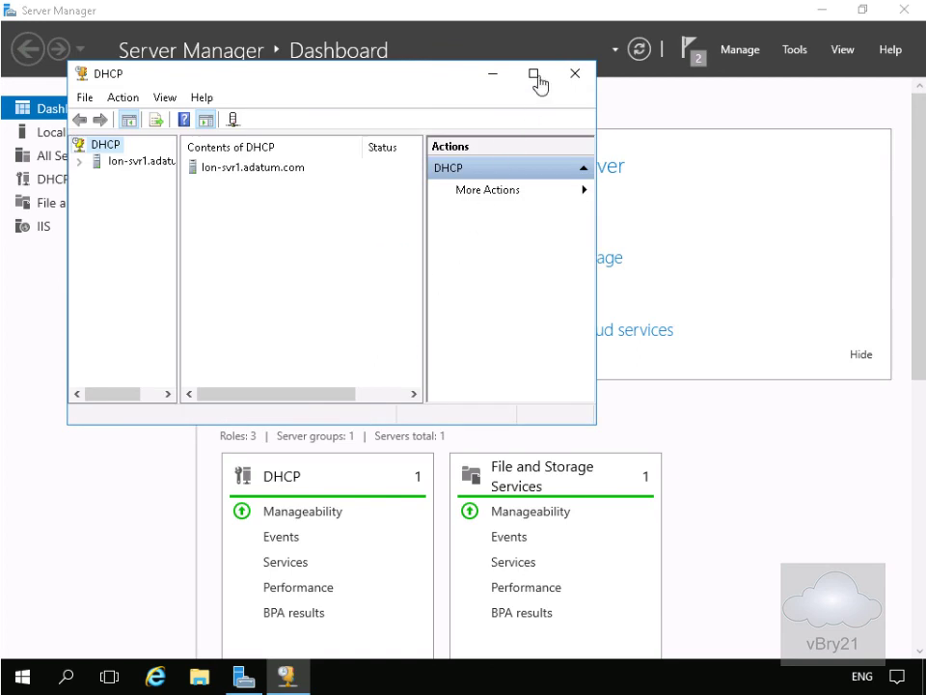
pyautogui.click(534, 72)
pyautogui.click(12, 94)
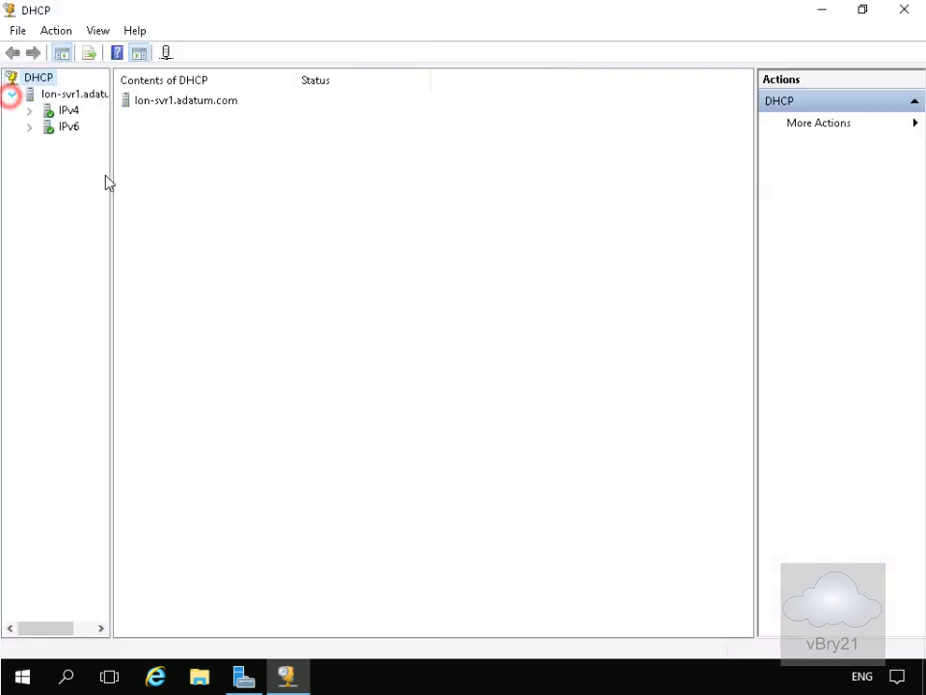
pyautogui.moveTo(110, 175); pyautogui.dragTo(190, 174)
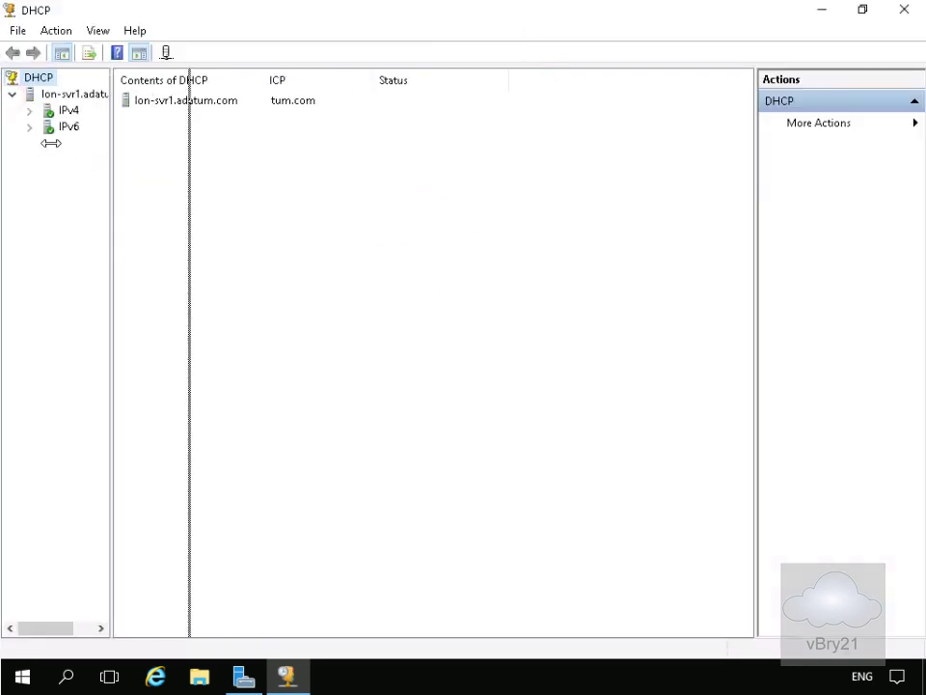
pyautogui.click(30, 113)
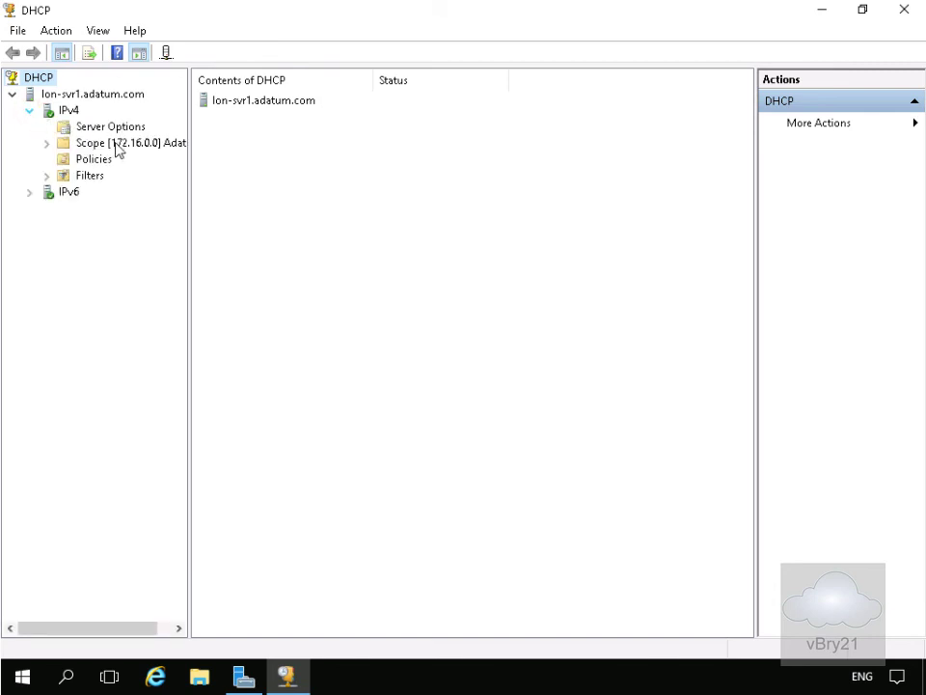